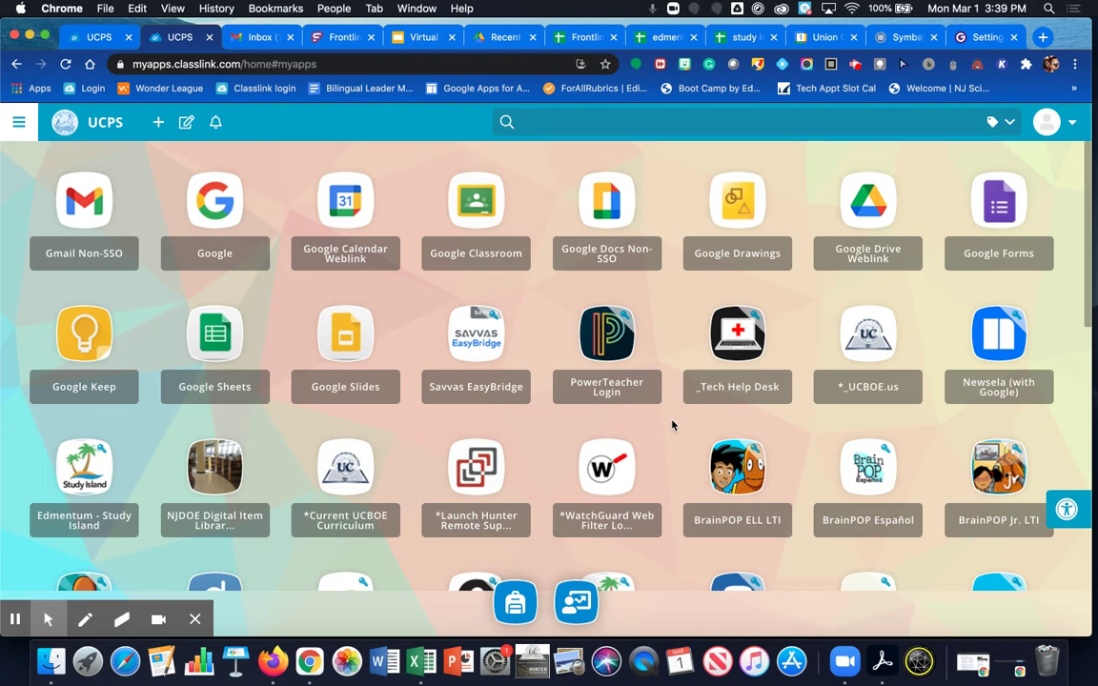
Step: Launch the Edmentum Courseware app from the ClassLink dashboard and go to its Flex Assignments area
scroll(672, 423, down, 3)
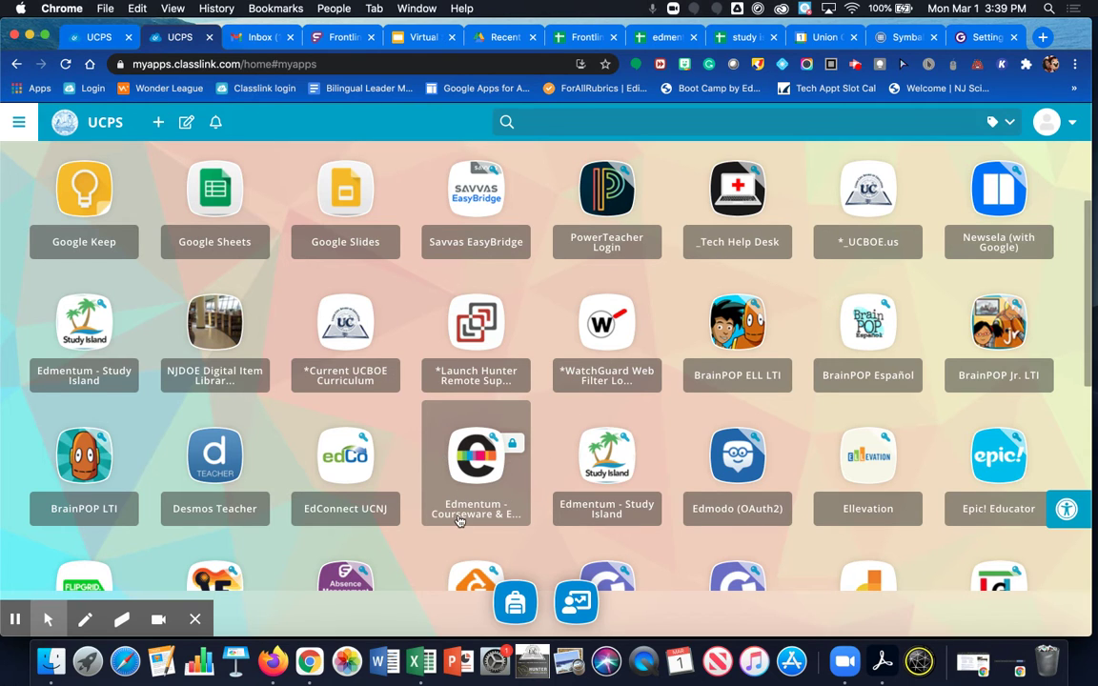
click(469, 458)
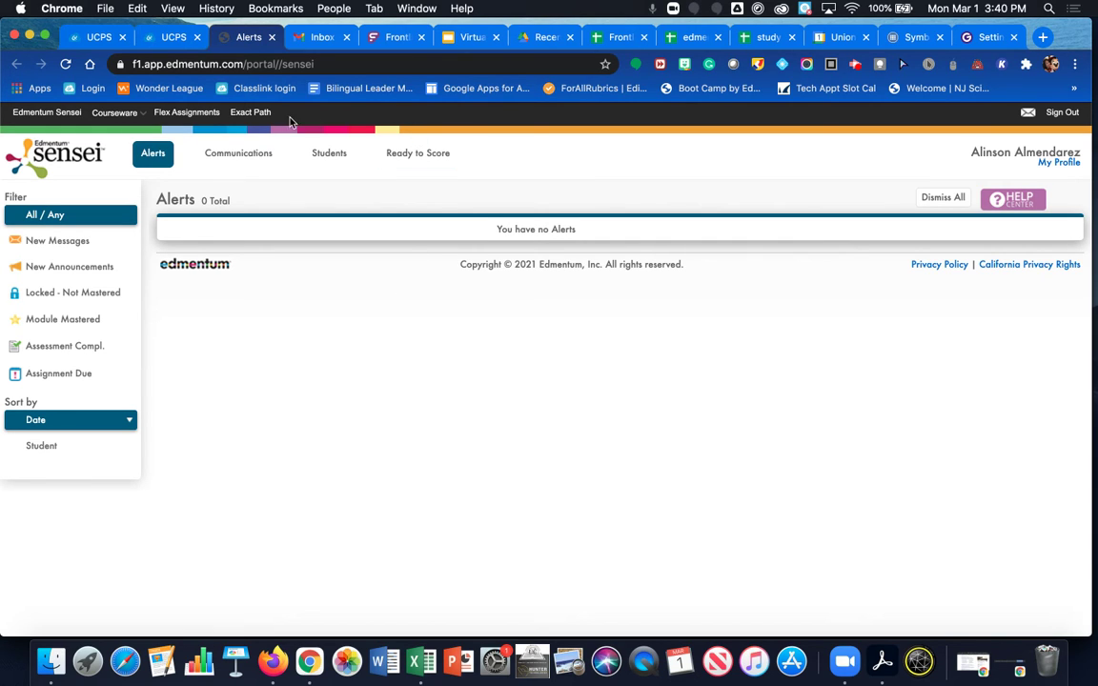
mouse_move(97, 112)
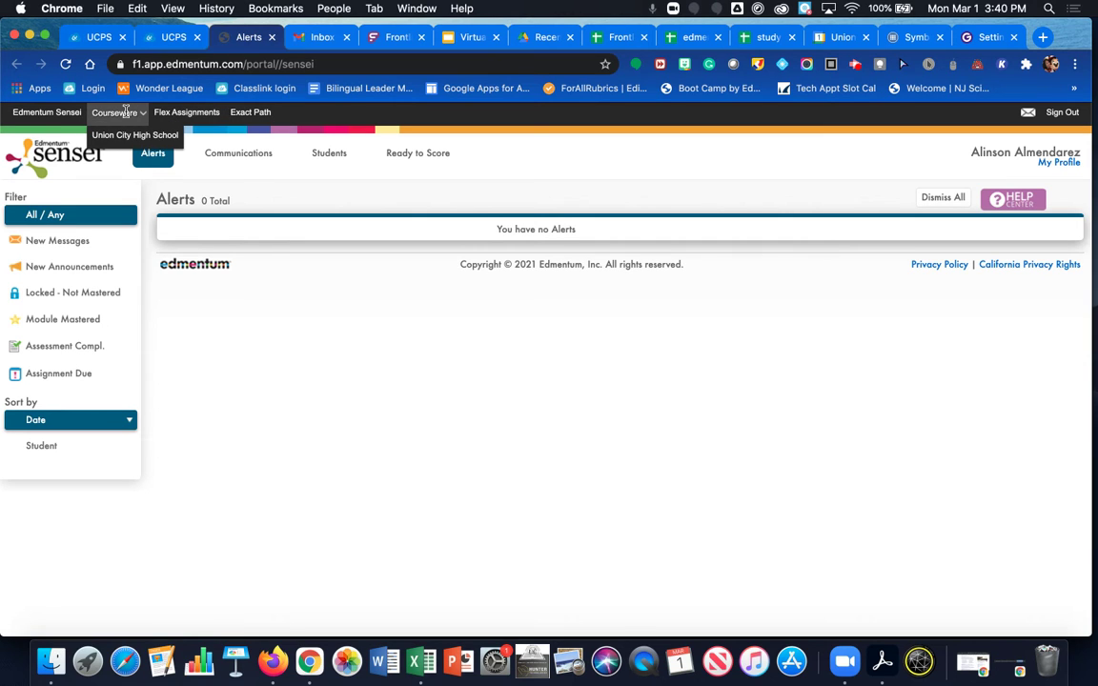
click(202, 115)
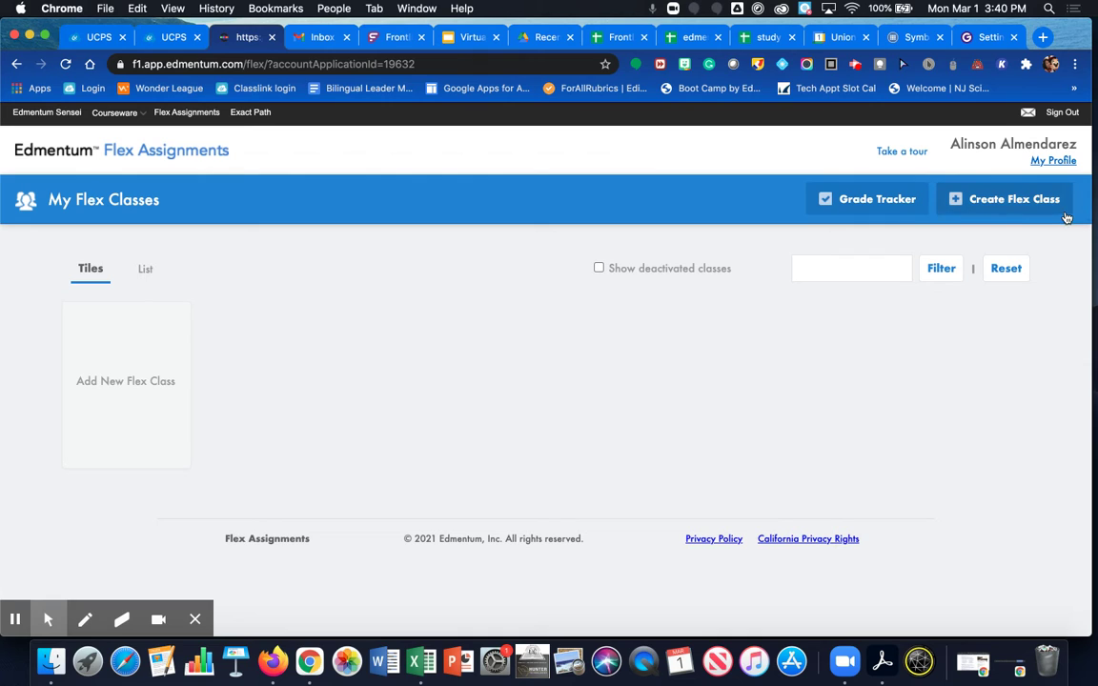
Step: Start a new Flex class and name it ESL 314
click(1013, 202)
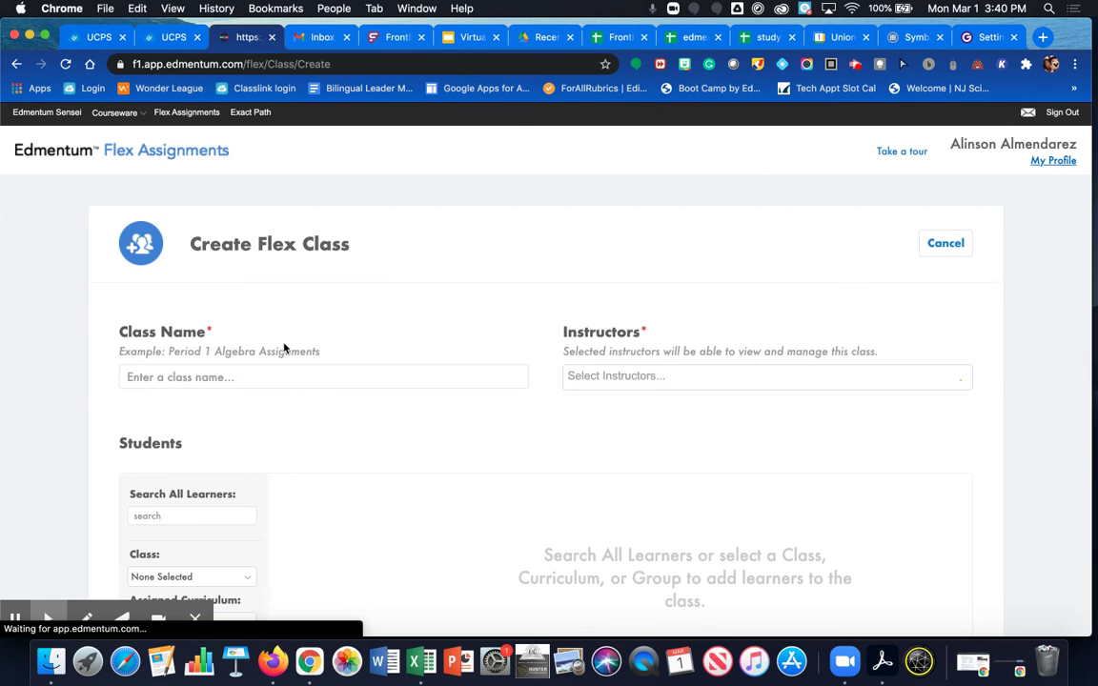
click(278, 370)
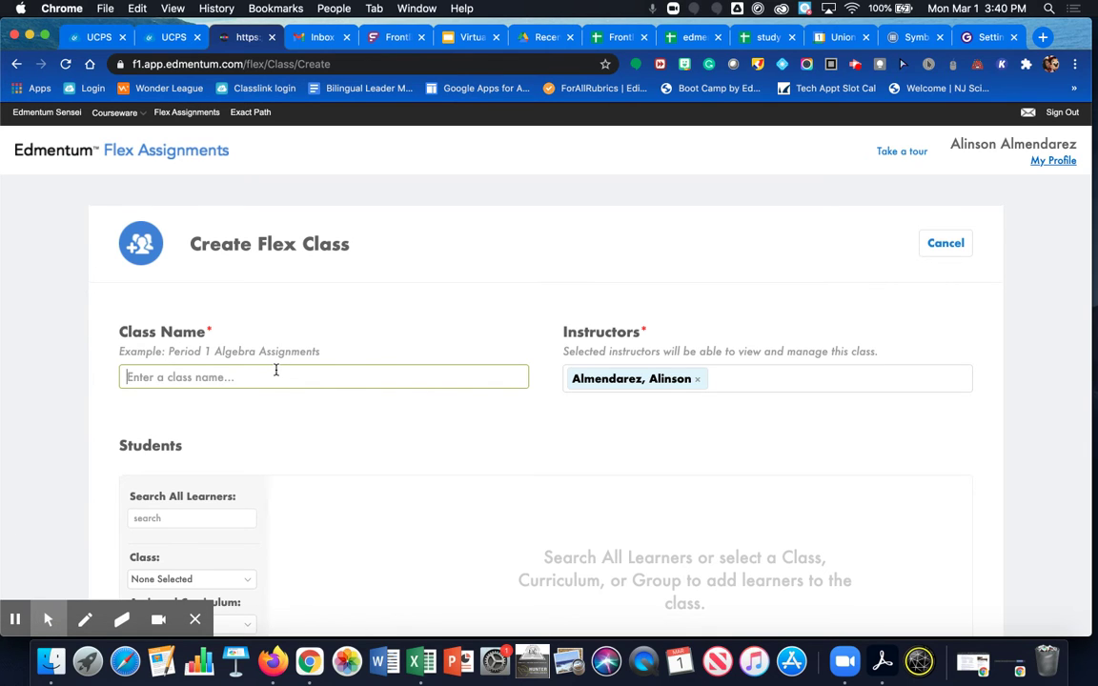
text(E)
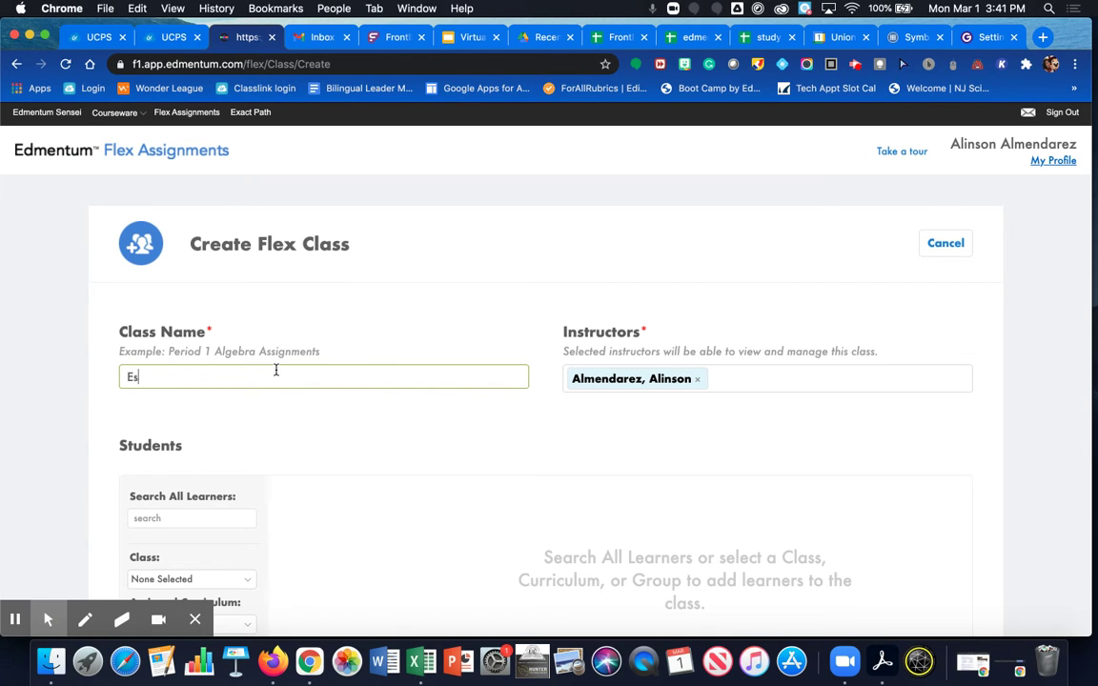
text(SL)
text( #04)
key(BackSpace)
key(BackSpace)
key(BackSpace)
key(BackSpace)
text(3)
text(0)
key(BackSpace)
text(2)
key(BackSpace)
text(14)
click(118, 412)
click(215, 382)
Step: List the learners of the class Courseware: ESL 4 314 and add all of them to the new Flex class
scroll(216, 382, down, 2)
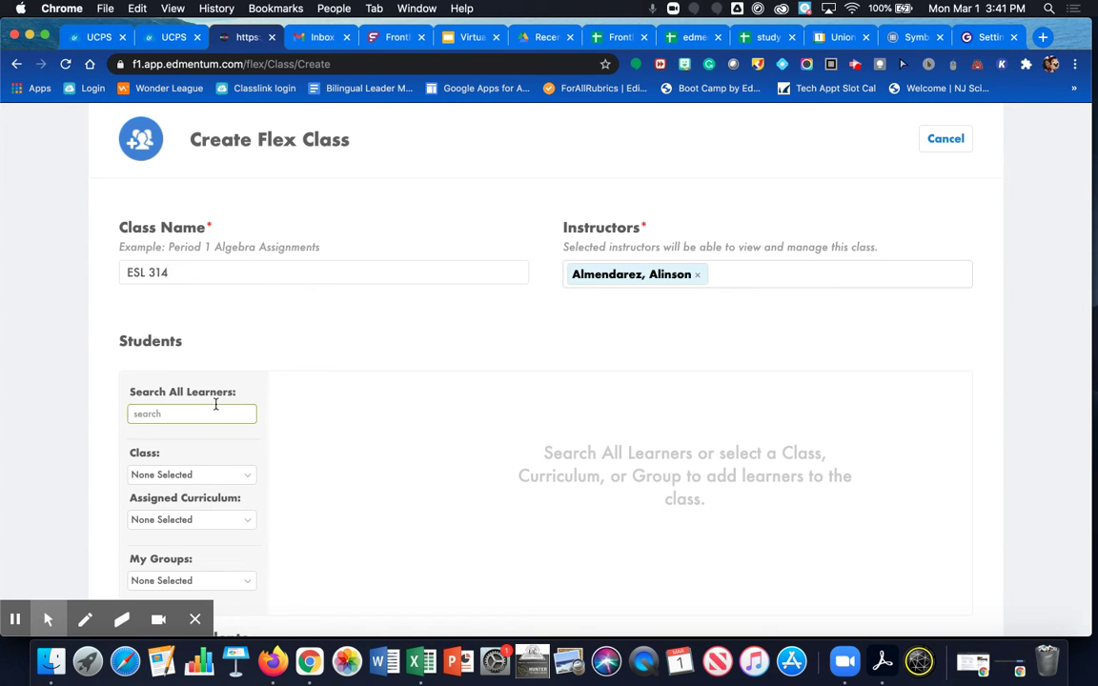
scroll(216, 404, down, 1)
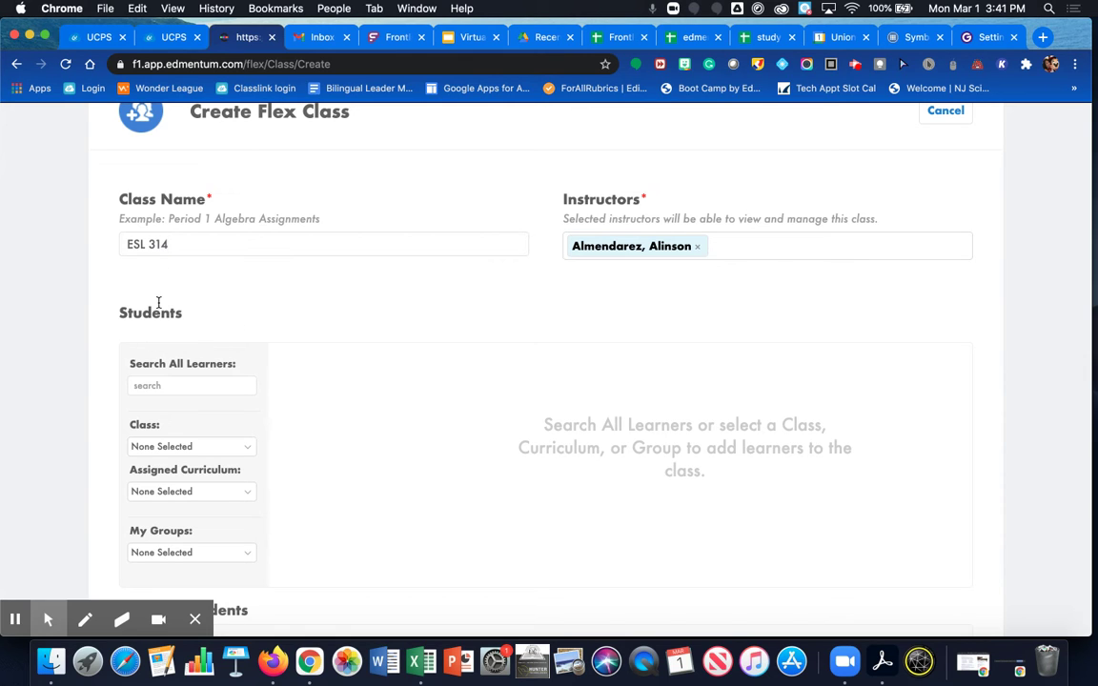
click(172, 450)
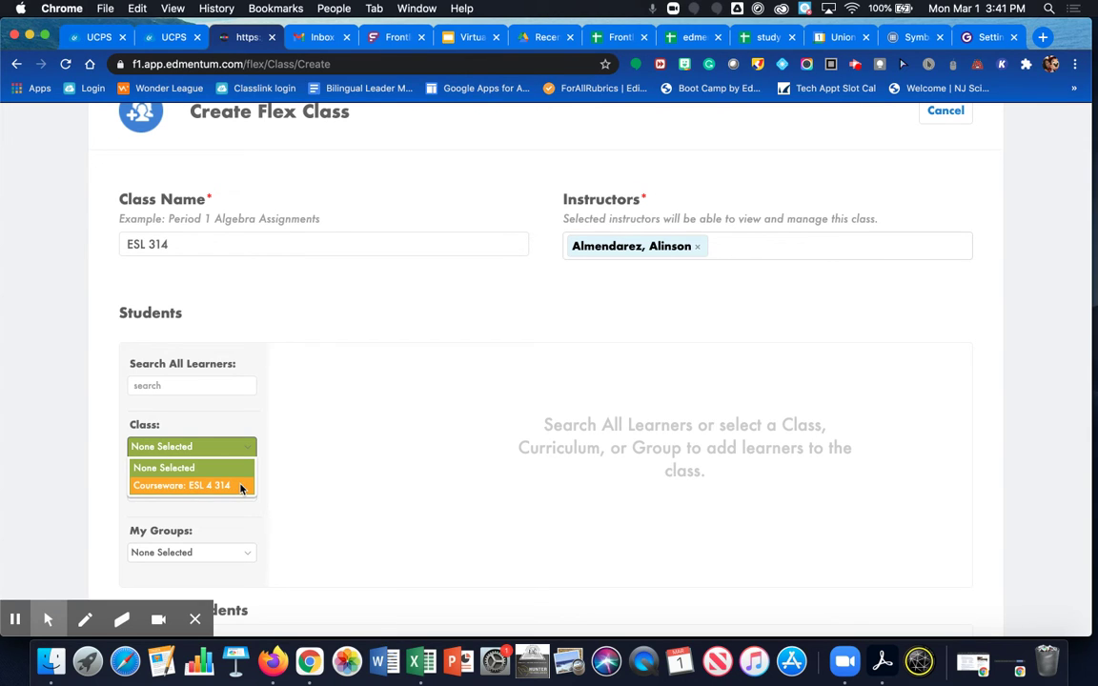
click(160, 245)
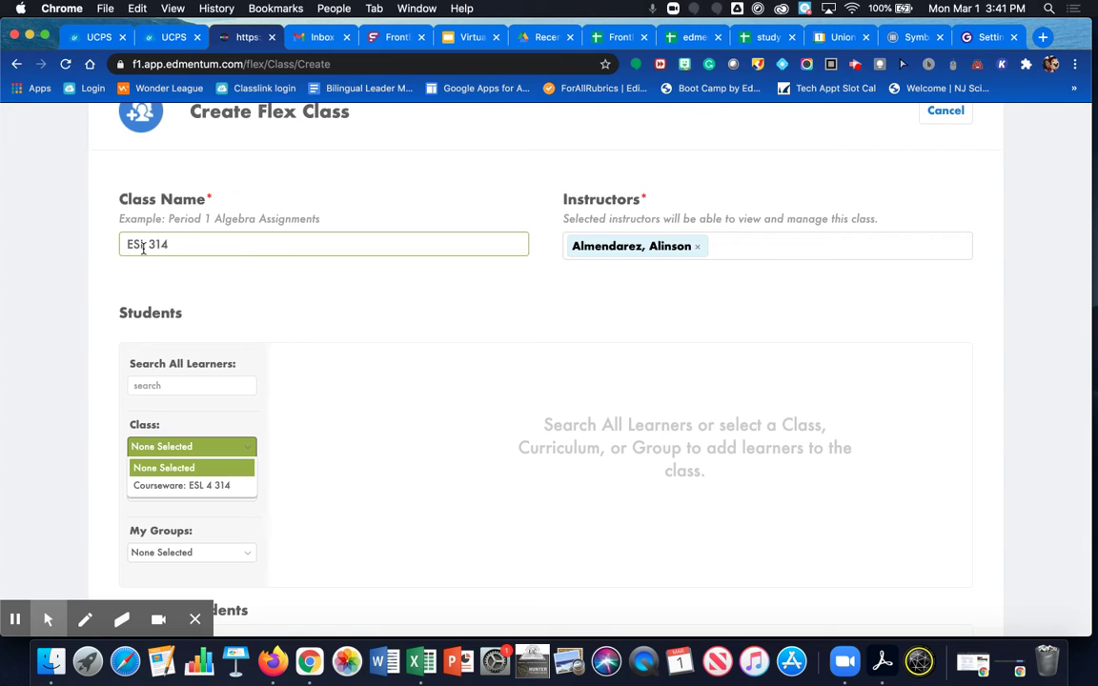
click(229, 486)
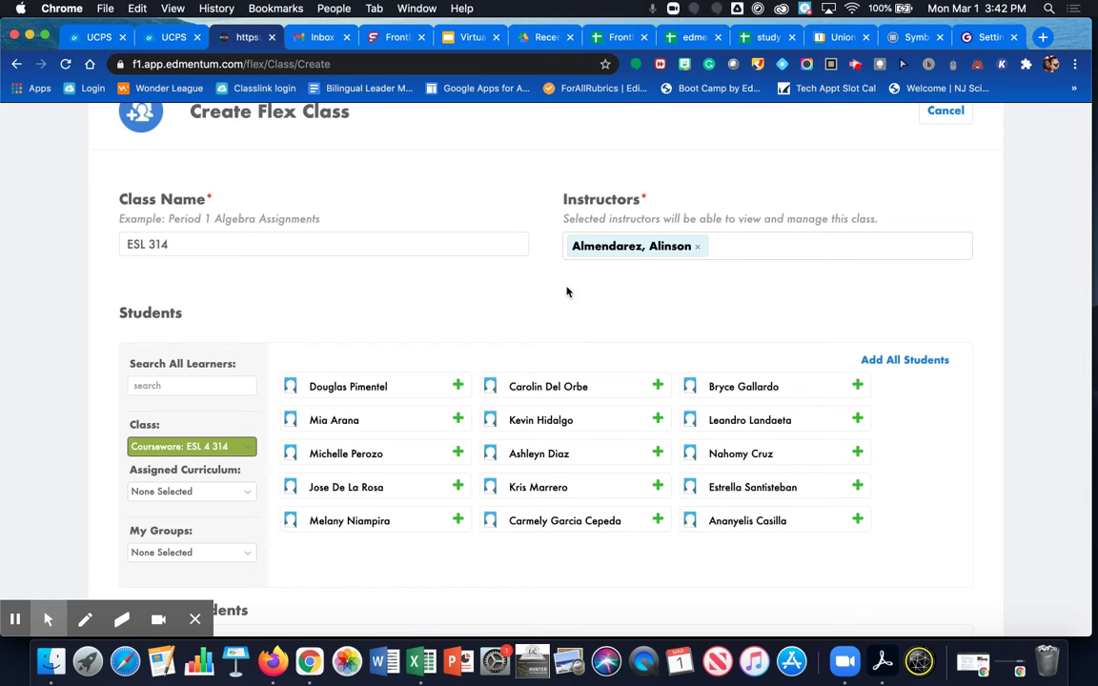
click(903, 361)
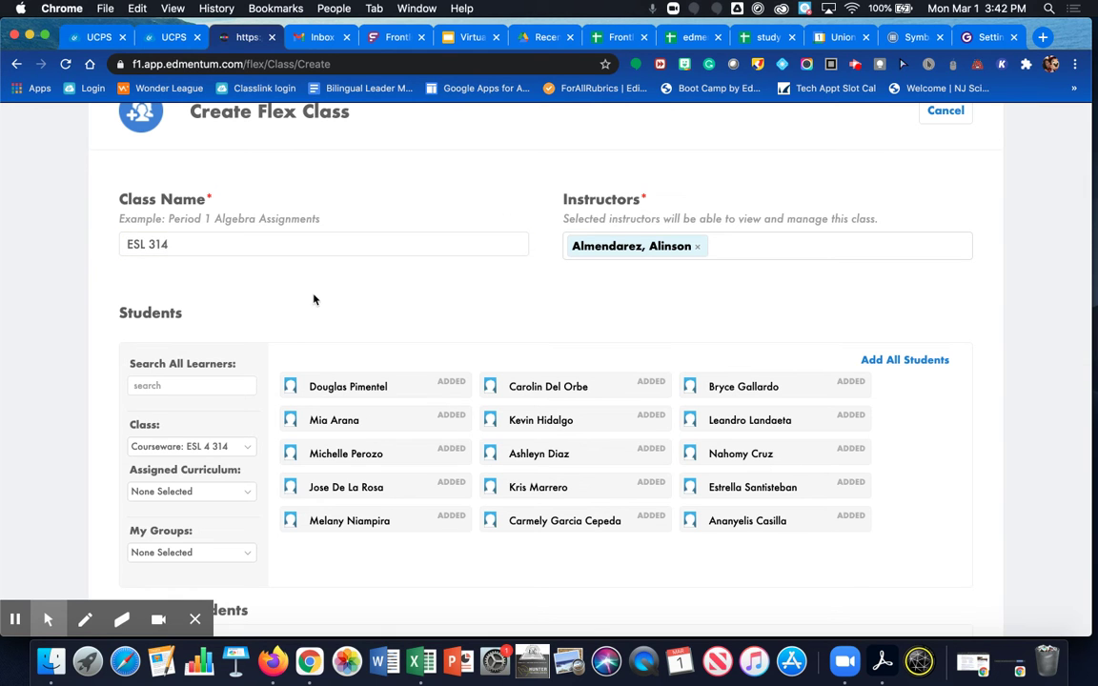
Step: Review the selected students and create the Flex class
scroll(314, 299, down, 5)
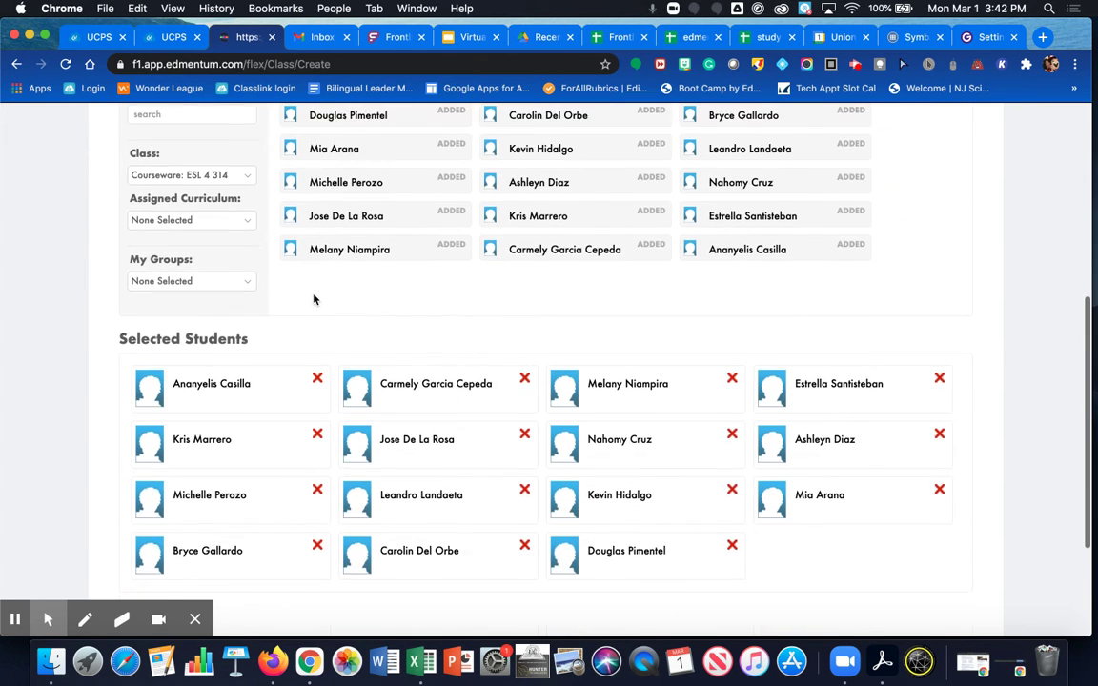
scroll(313, 299, down, 4)
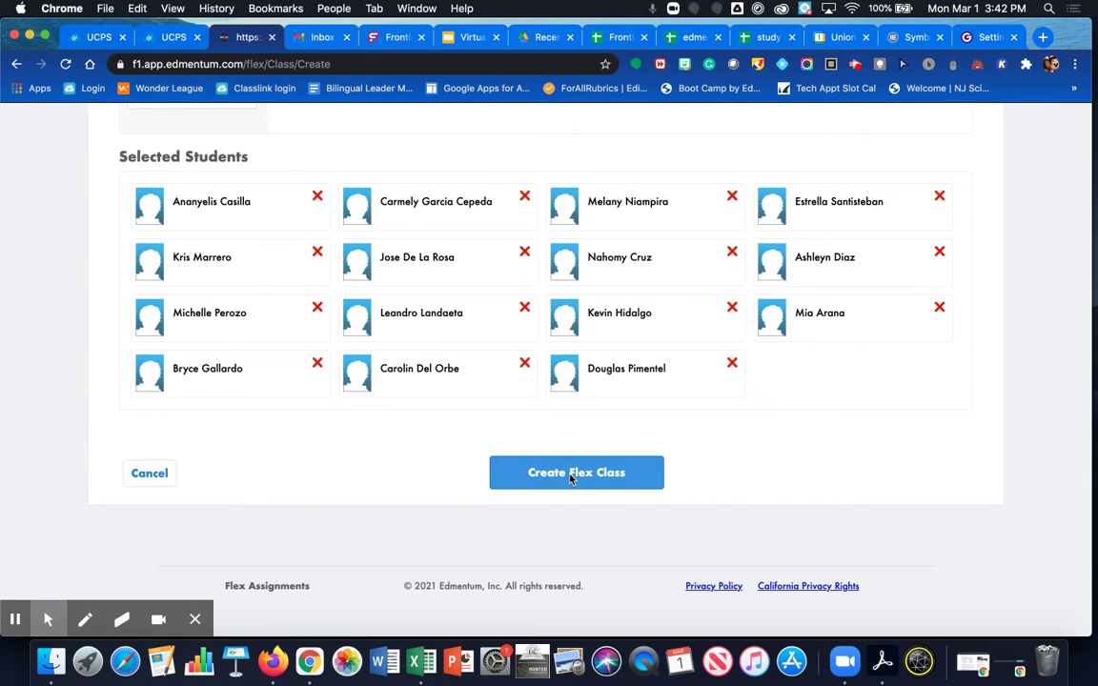
click(570, 473)
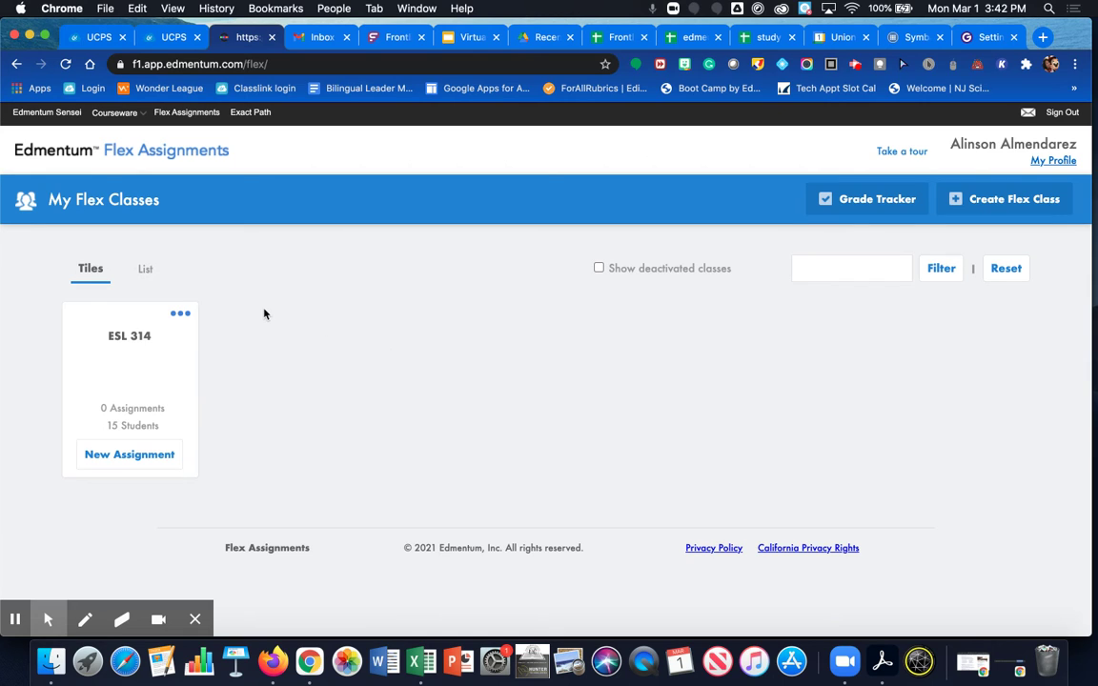
Step: Start a new assignment for ESL 314 and filter its available content by the subject English as a Second Language
click(130, 455)
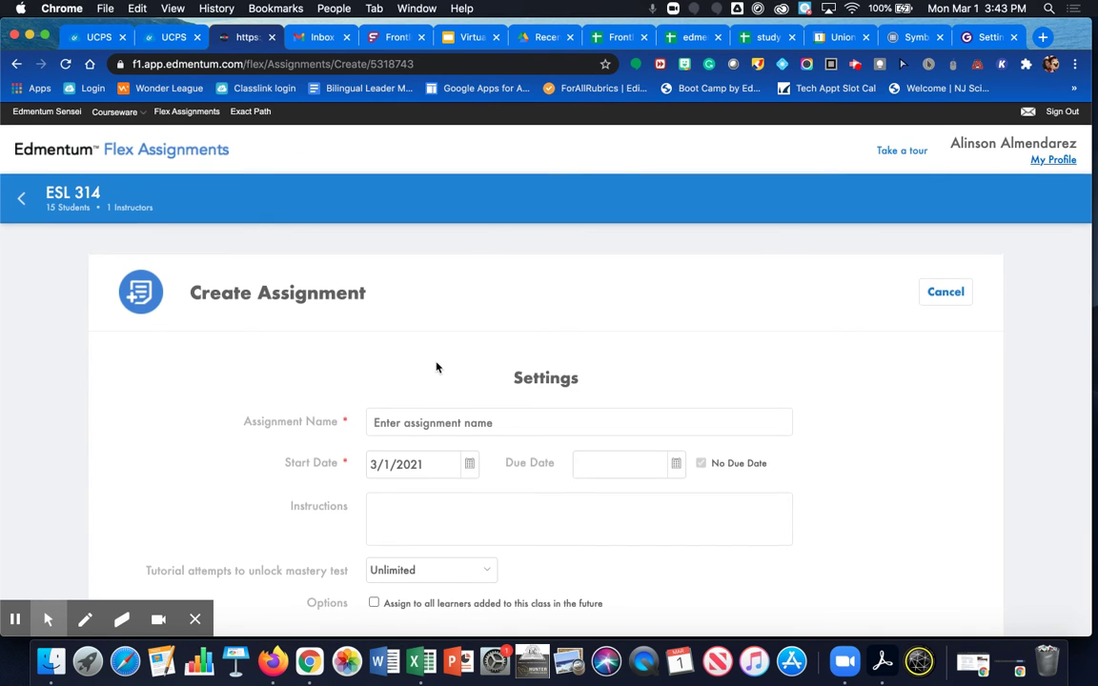
scroll(436, 367, down, 8)
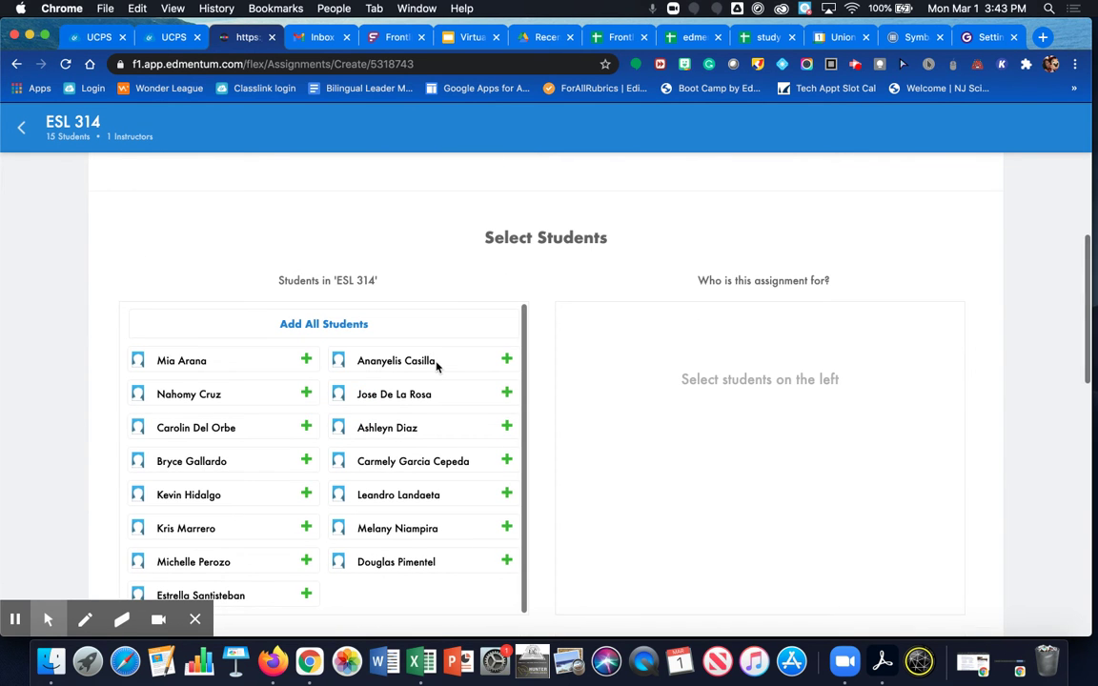
scroll(718, 373, down, 7)
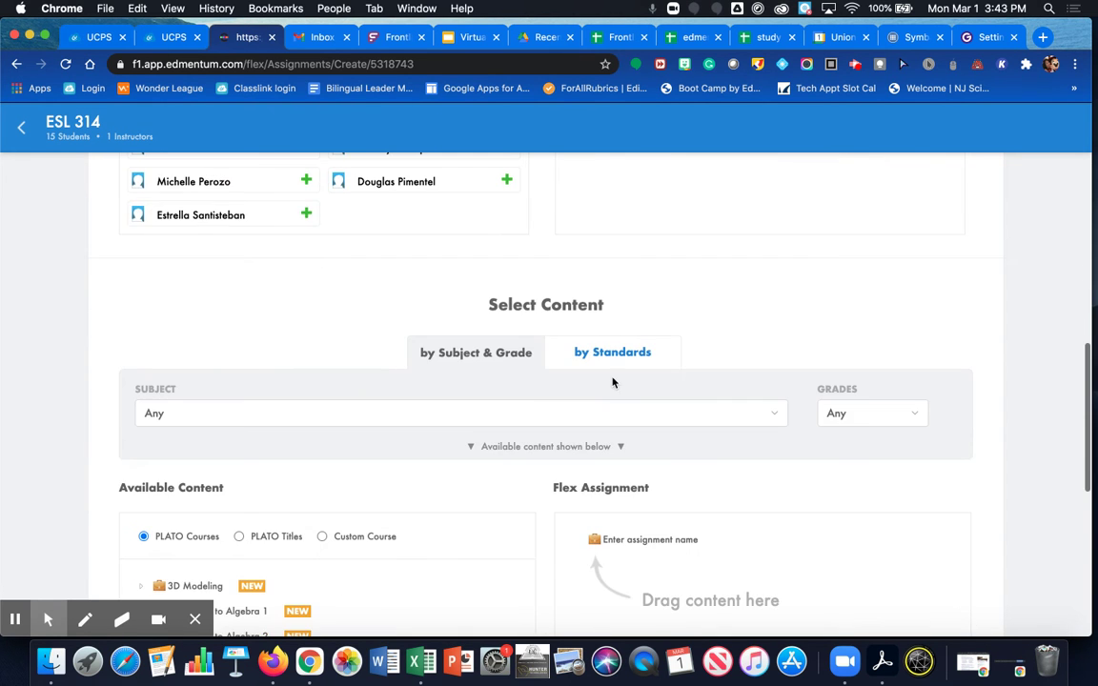
scroll(613, 310, down, 2)
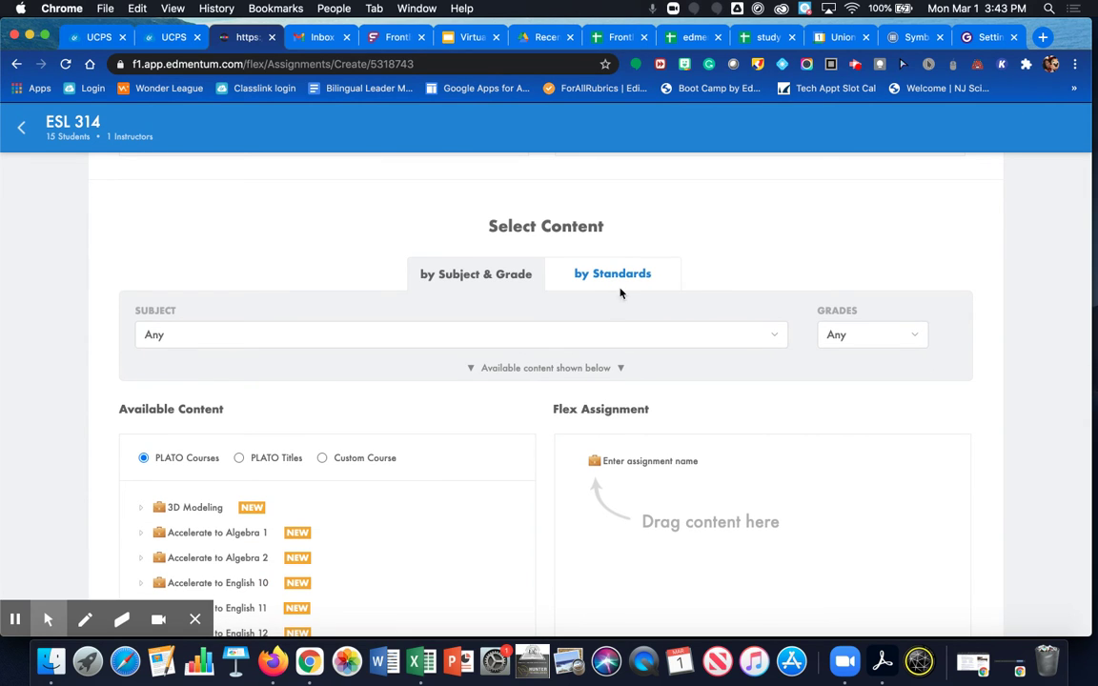
scroll(577, 218, down, 1)
scroll(576, 217, down, 3)
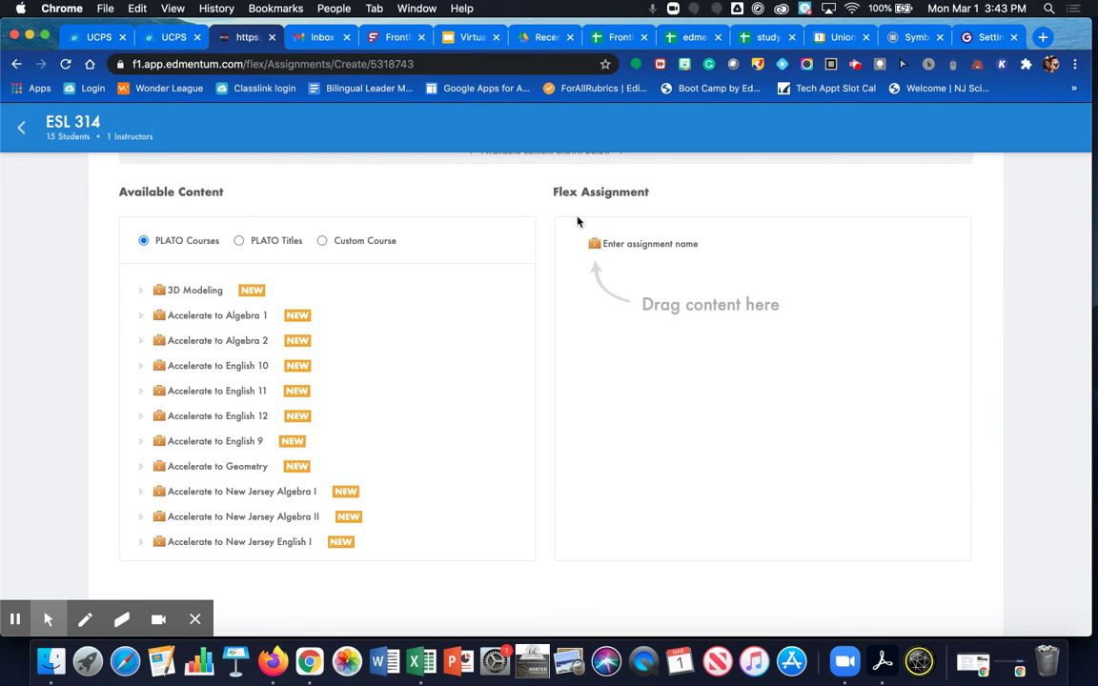
scroll(441, 239, up, 2)
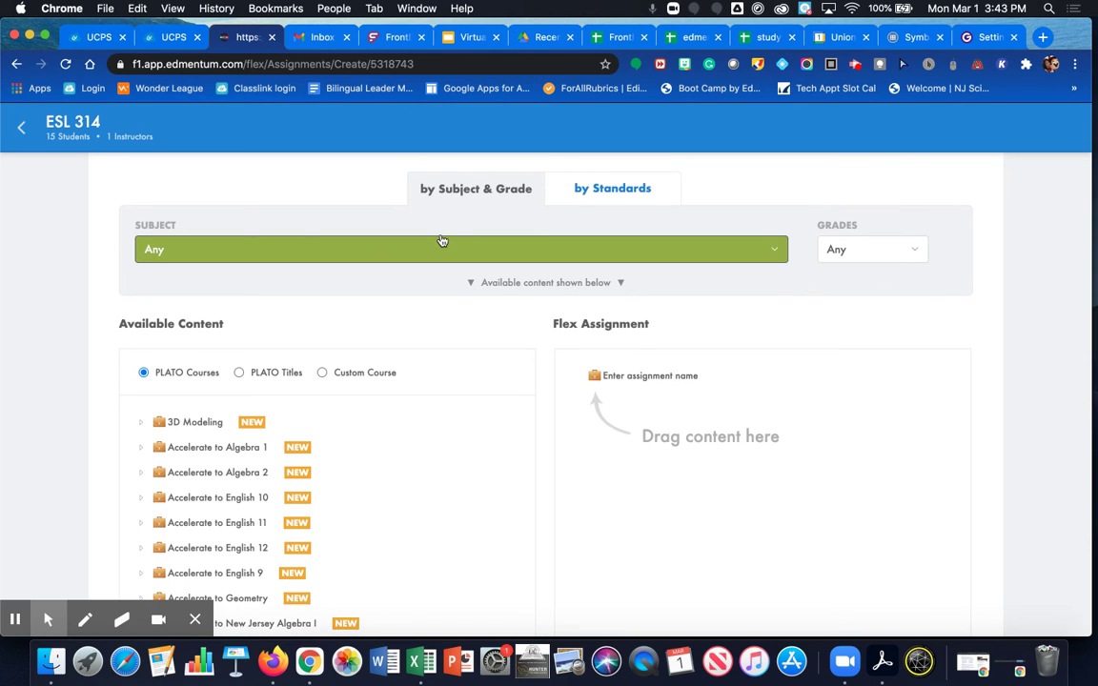
click(178, 255)
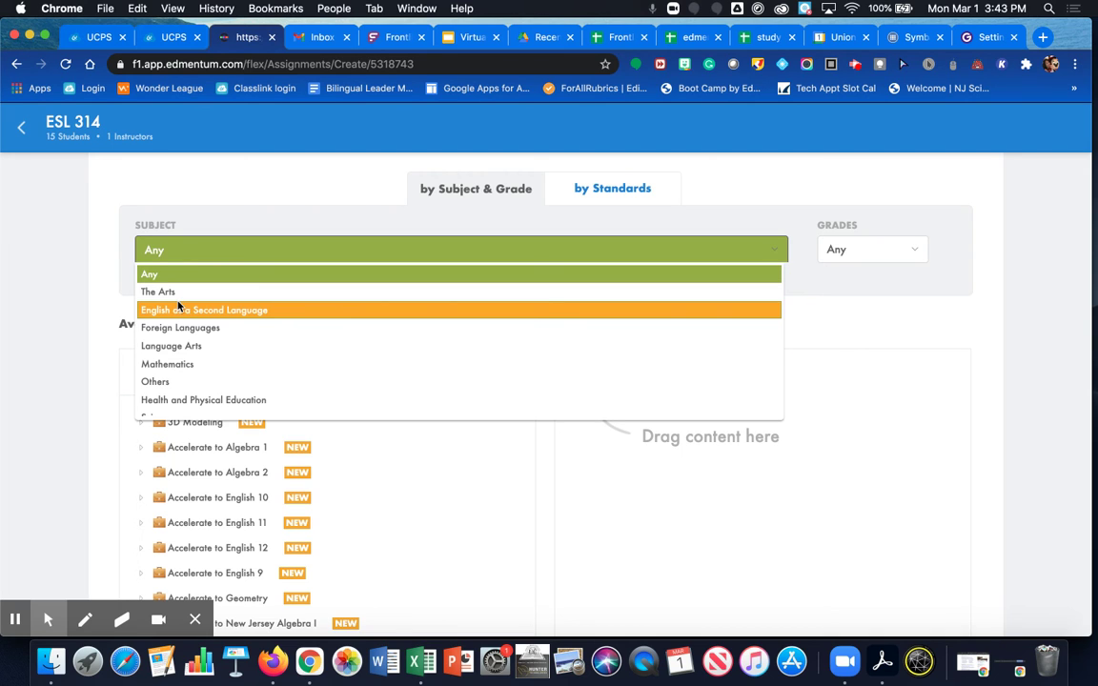
click(198, 312)
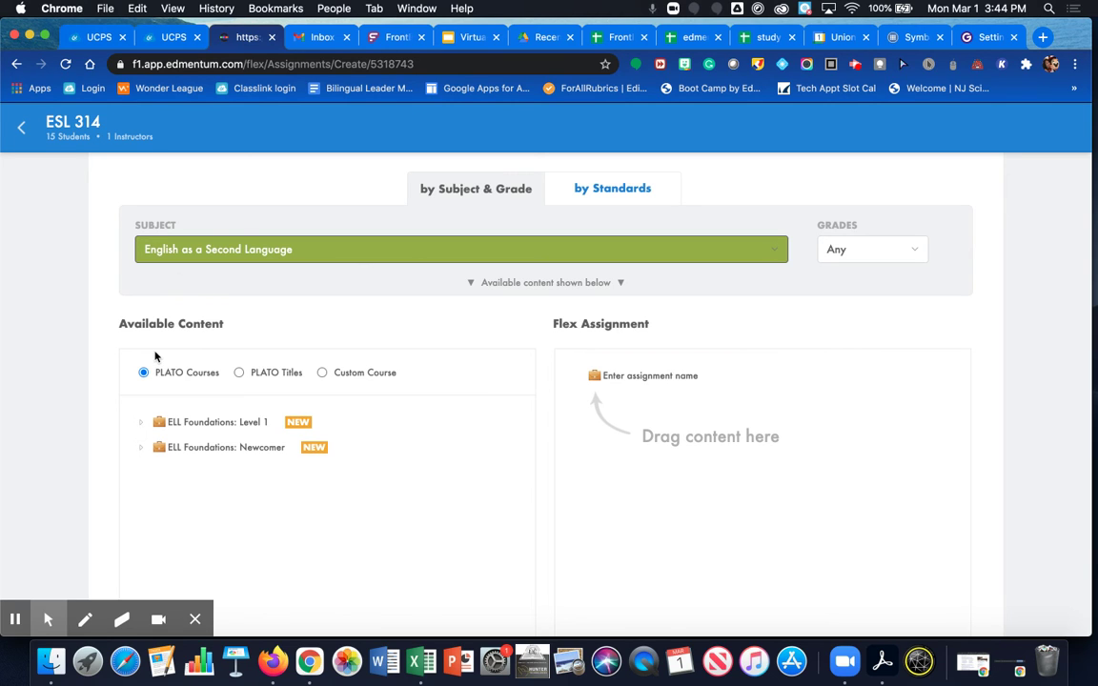
Step: Show the custom courses in the available content and expand ESL Reading Smart to examine its levels
drag(186, 425, 211, 382)
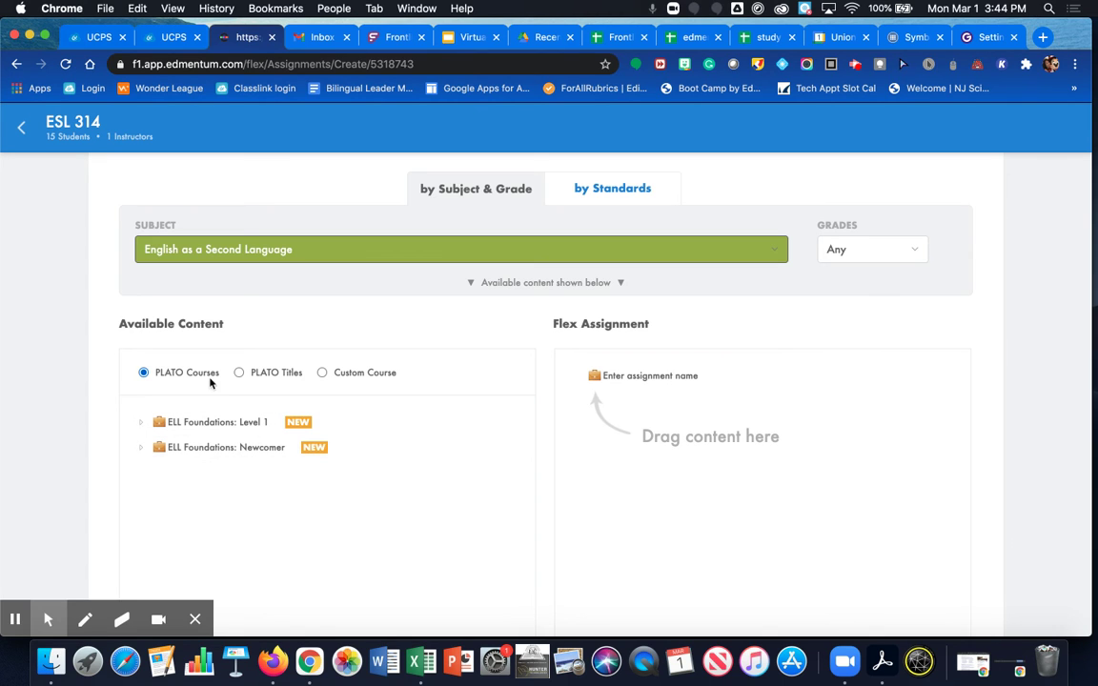
click(322, 373)
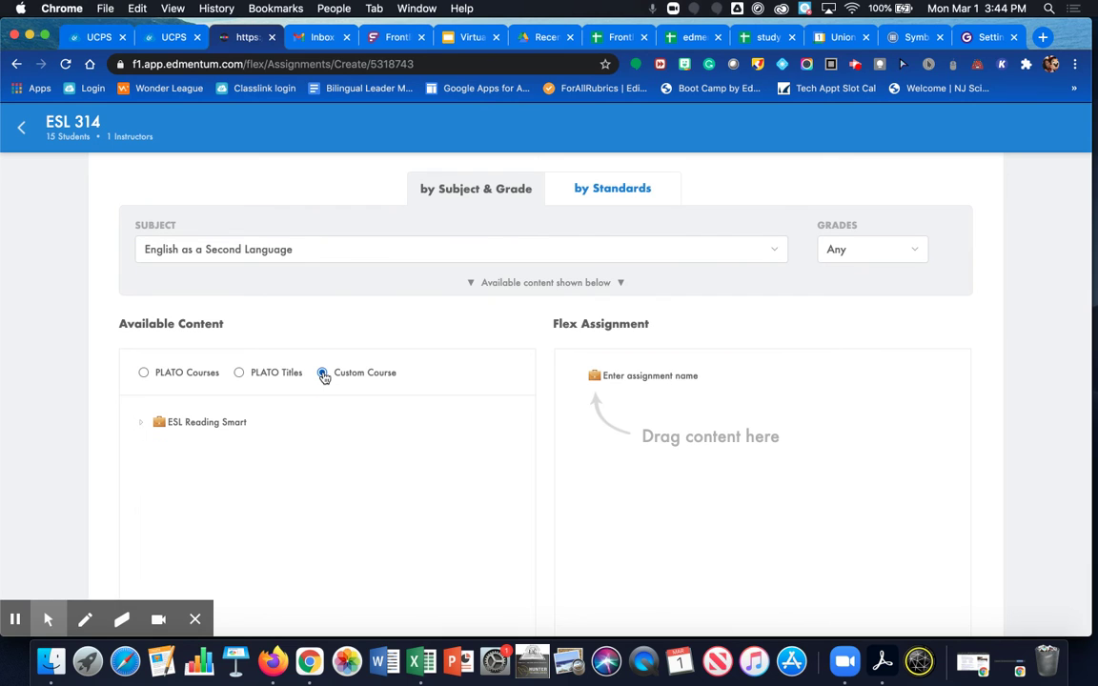
click(143, 427)
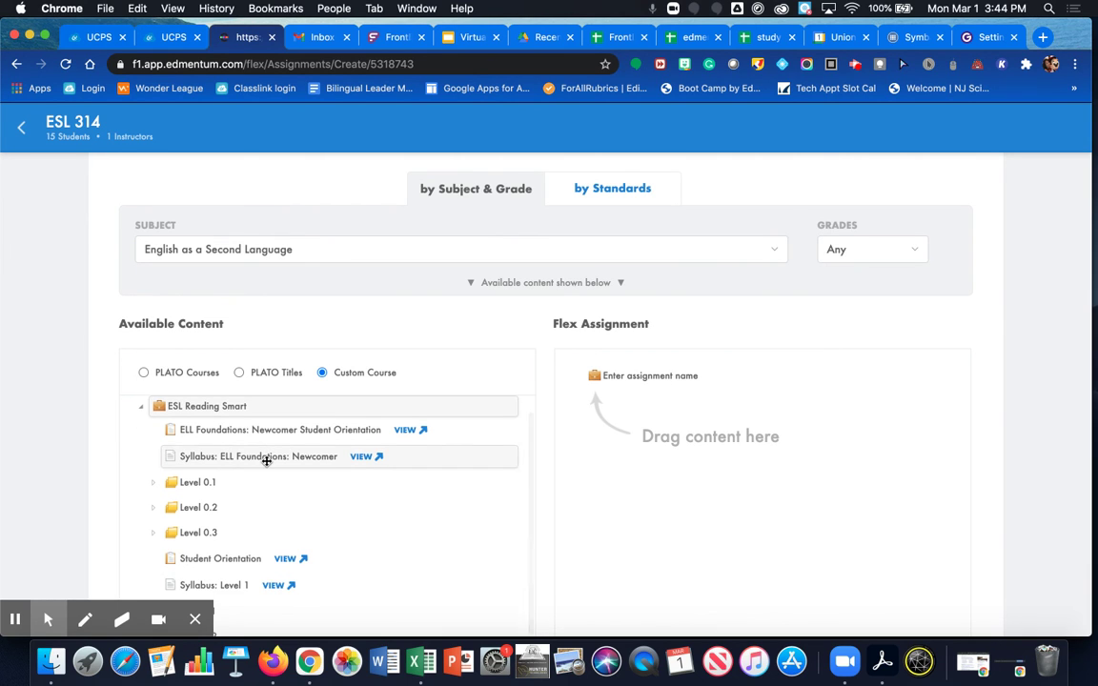
scroll(617, 415, down, 3)
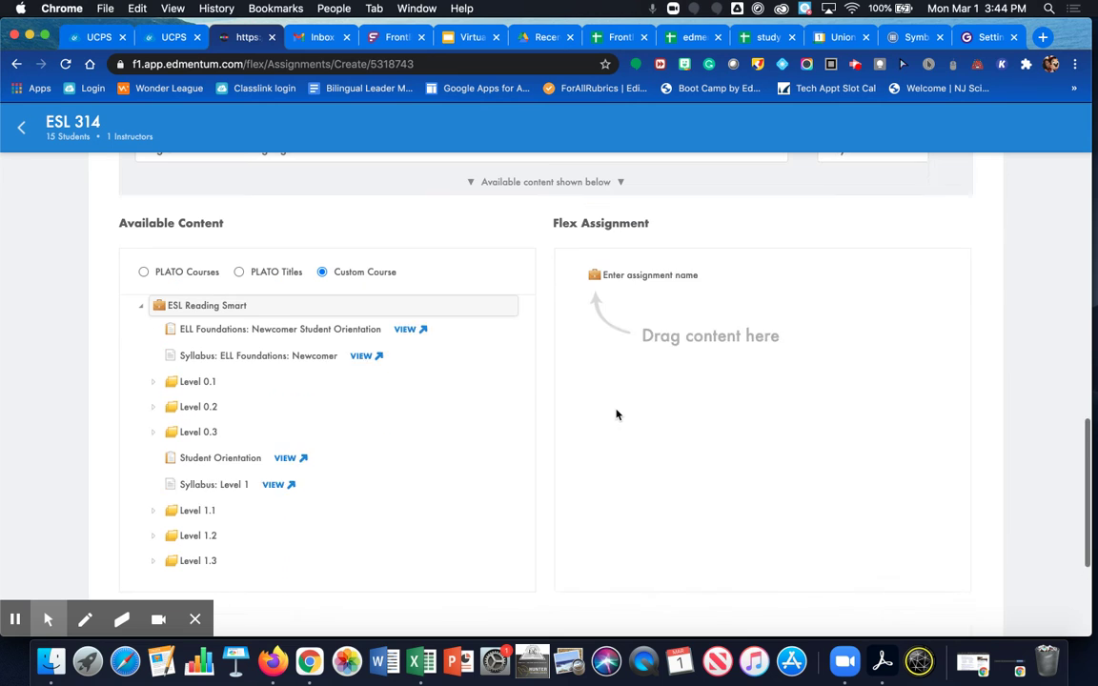
scroll(617, 414, up, 1)
Step: Show the PLATO courses and expand ELL Foundations: Level 1 and ELL Foundations: Newcomer to compare their contents
click(146, 289)
click(142, 339)
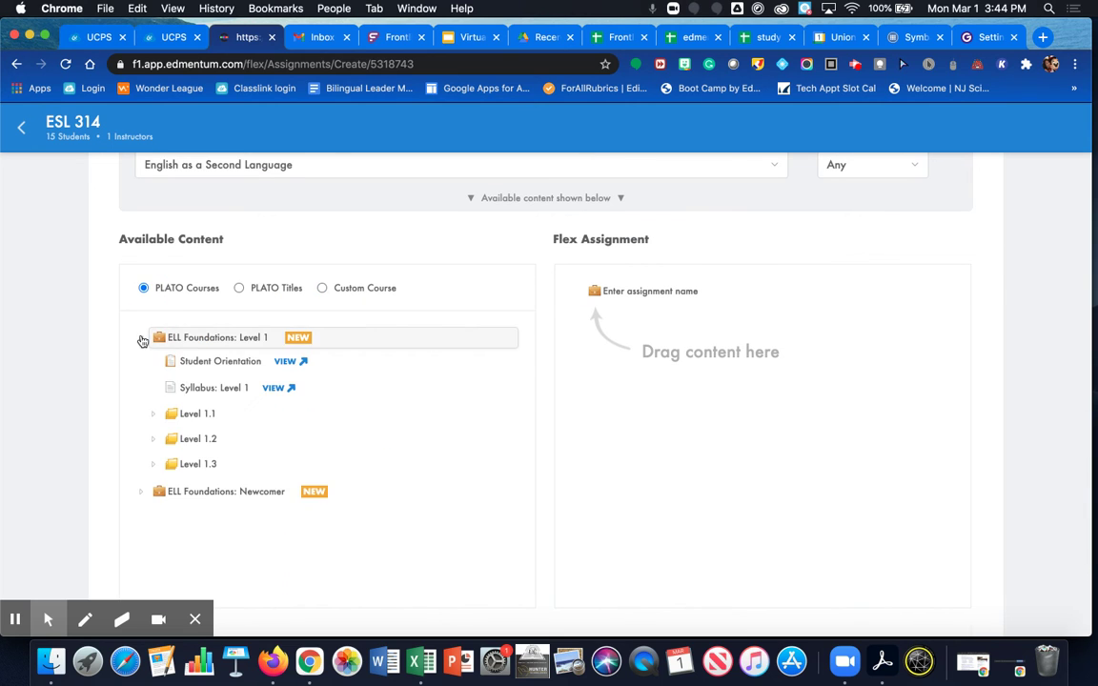
click(143, 493)
scroll(337, 415, down, 1)
scroll(337, 414, up, 1)
Step: Return the available content to custom courses and expand ESL Reading Smart again
click(355, 290)
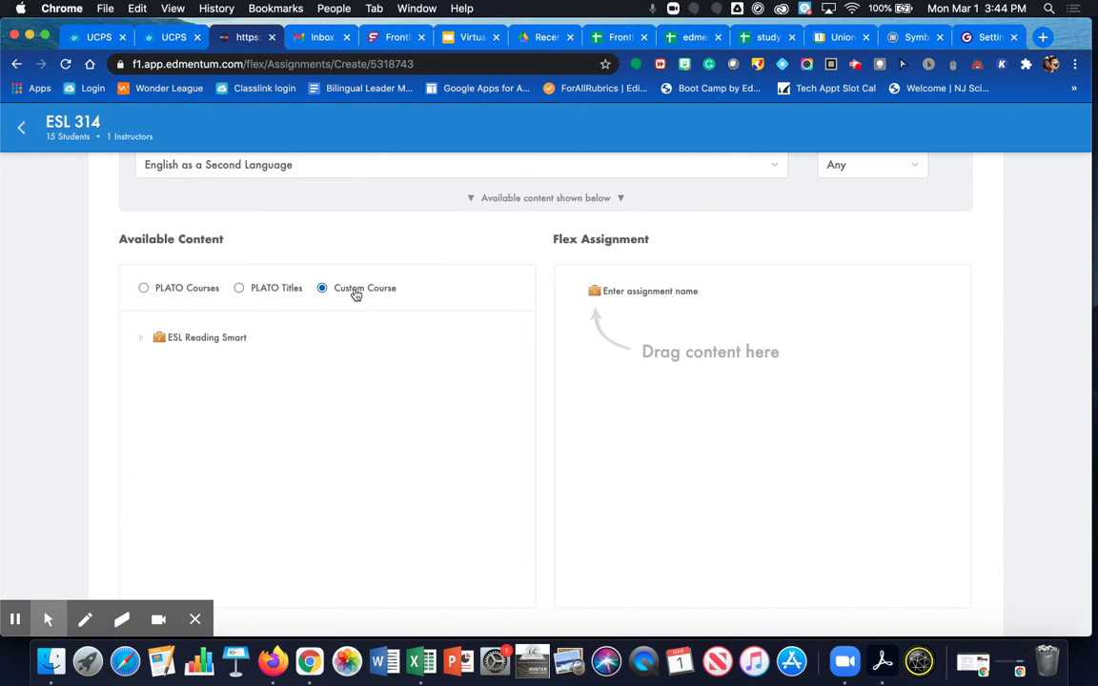
click(142, 338)
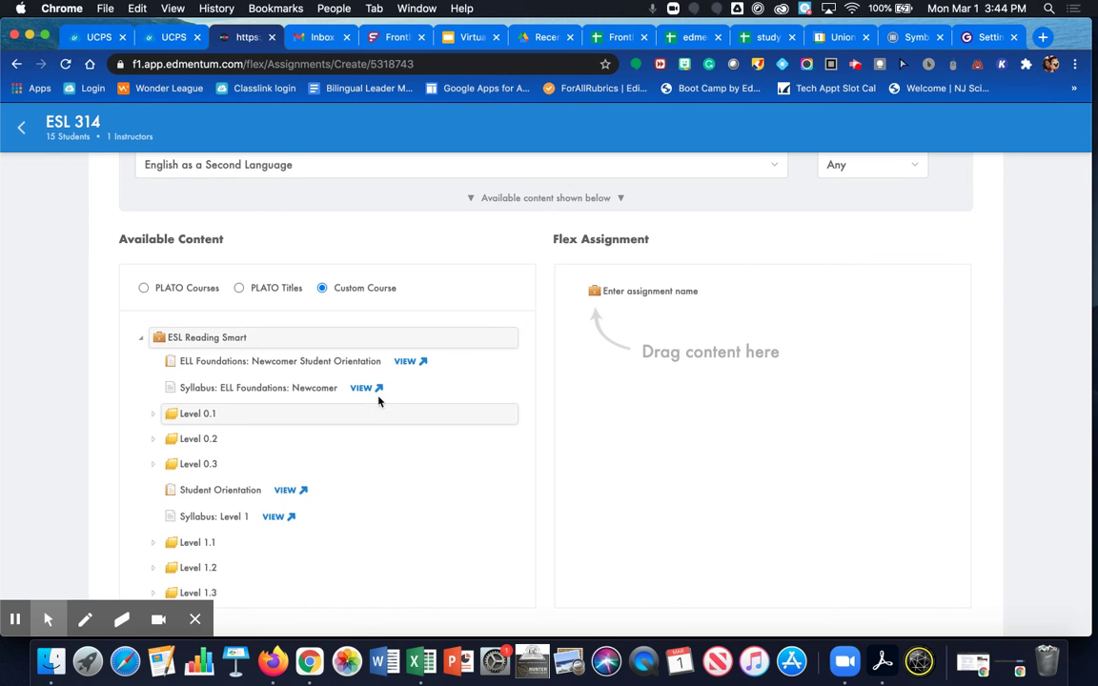
scroll(378, 396, down, 1)
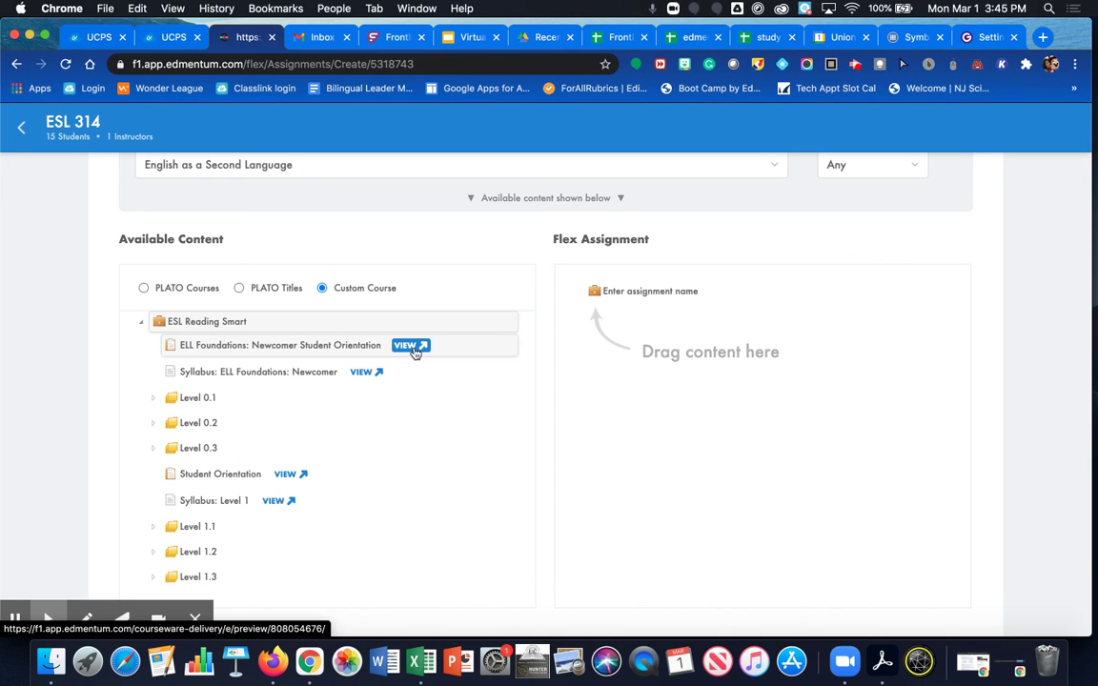
Step: Expand Level 0.1 with its units The Classroom and The School, and look through their tutorials and mastery tests
click(156, 406)
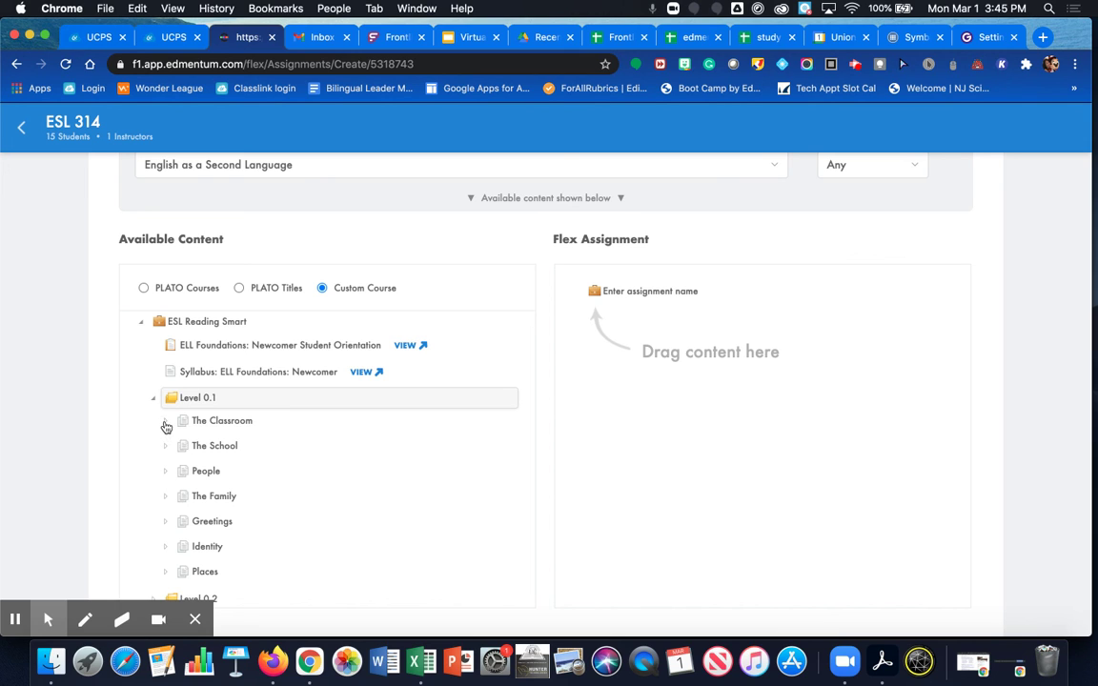
click(166, 424)
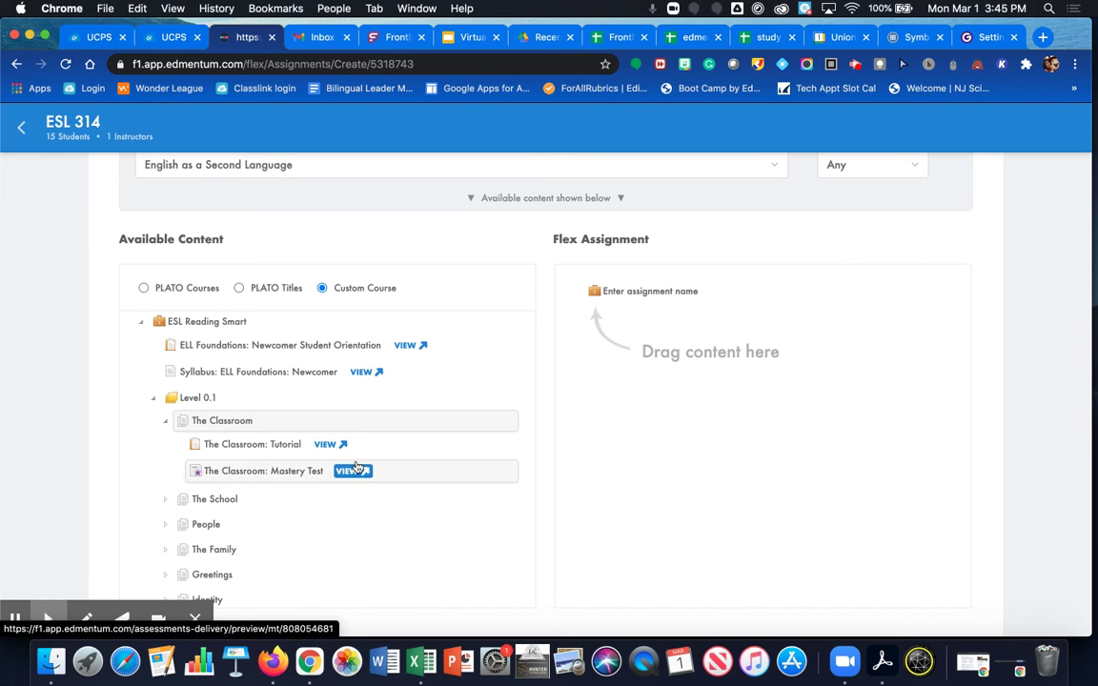
mouse_move(363, 471)
mouse_down()
mouse_move(406, 480)
mouse_move(361, 493)
mouse_move(351, 468)
mouse_up()
click(166, 499)
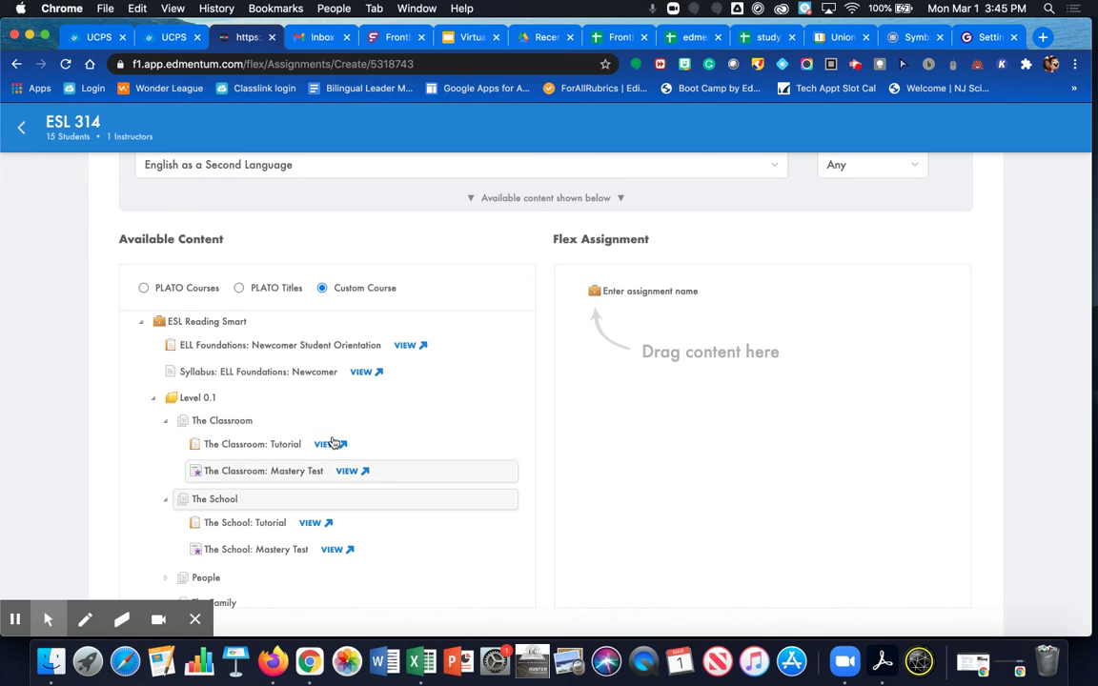
scroll(357, 446, down, 3)
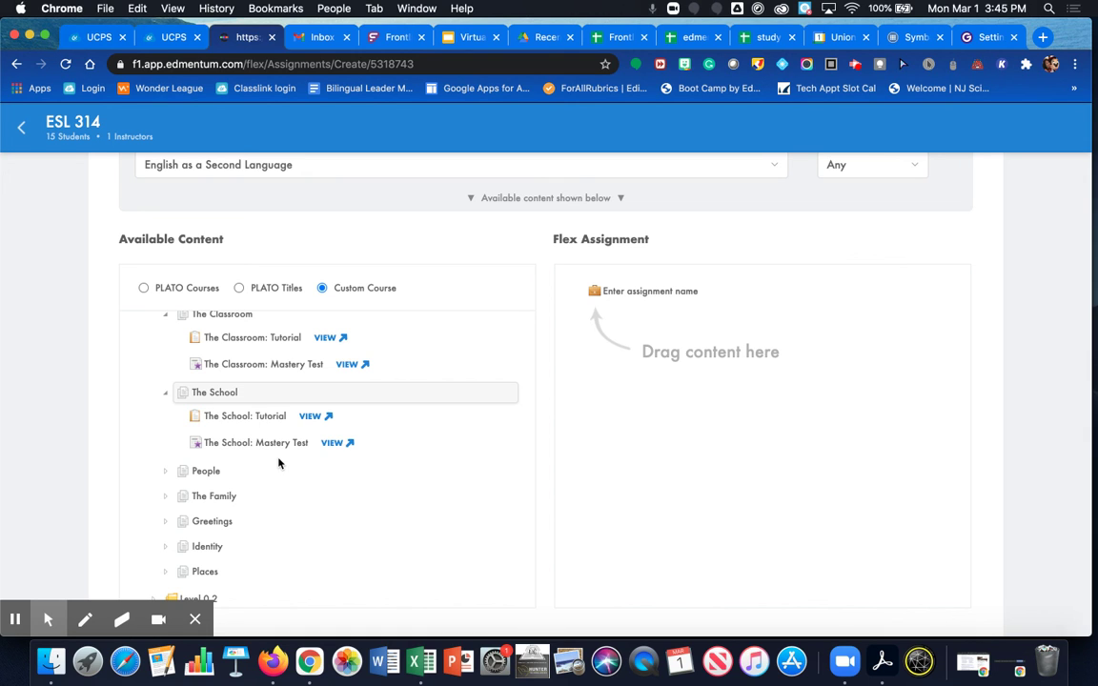
scroll(279, 464, up, 3)
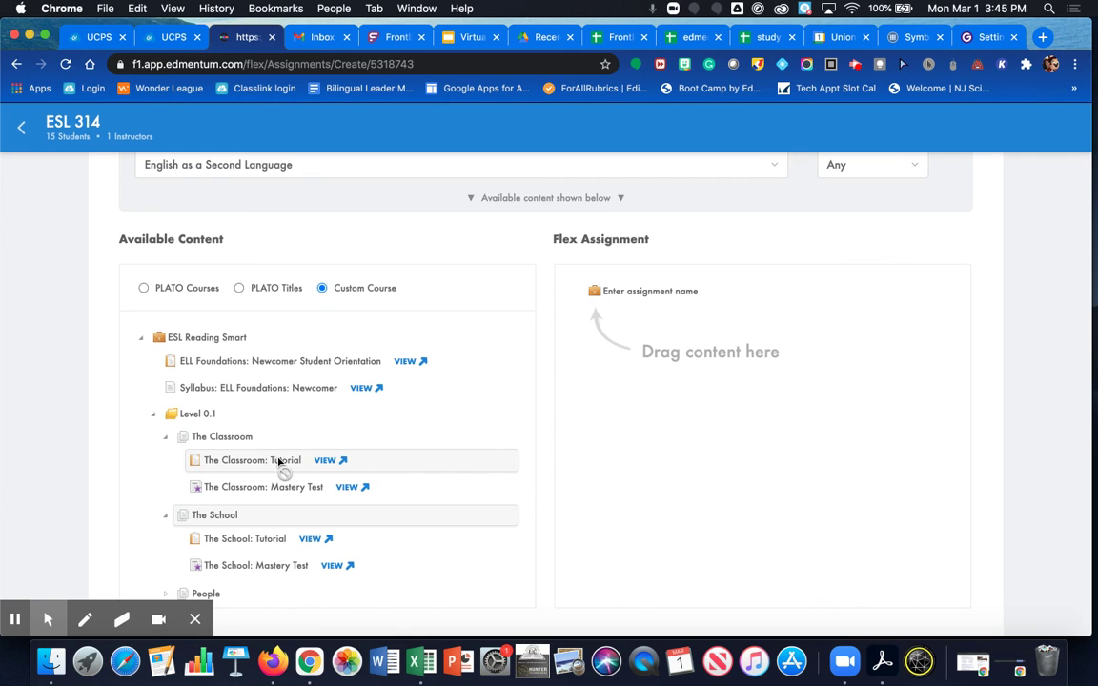
scroll(279, 463, down, 5)
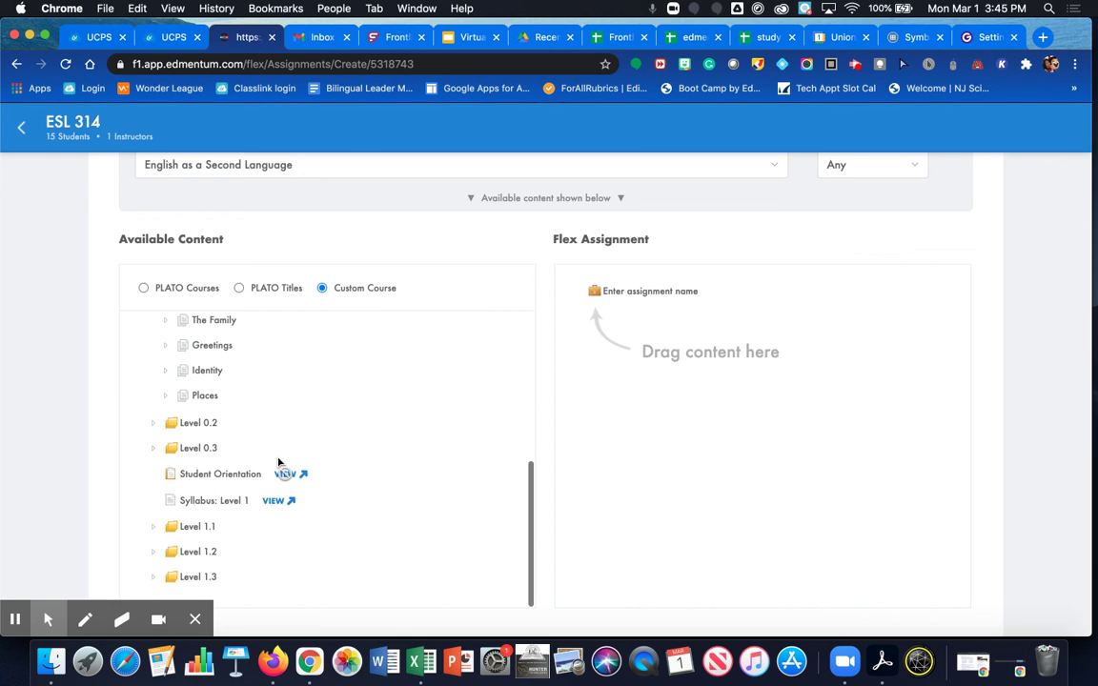